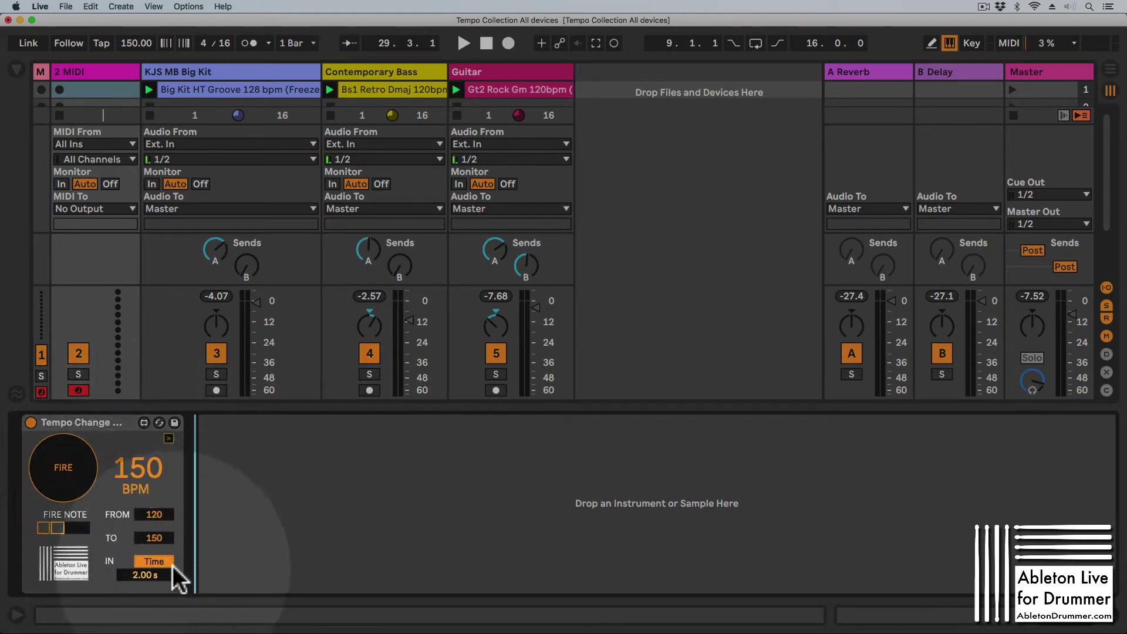
- Start playback and fire the Tempo Change ramp at its current length
{"action": "left_click", "coordinate": [150, 561]}
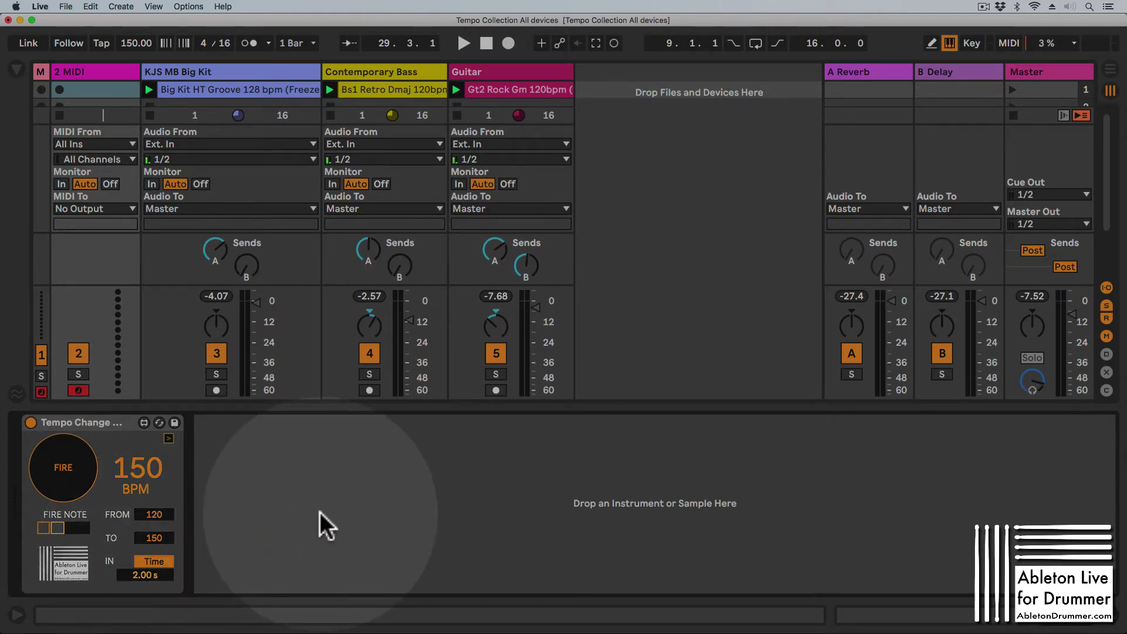
{"action": "key", "text": "space"}
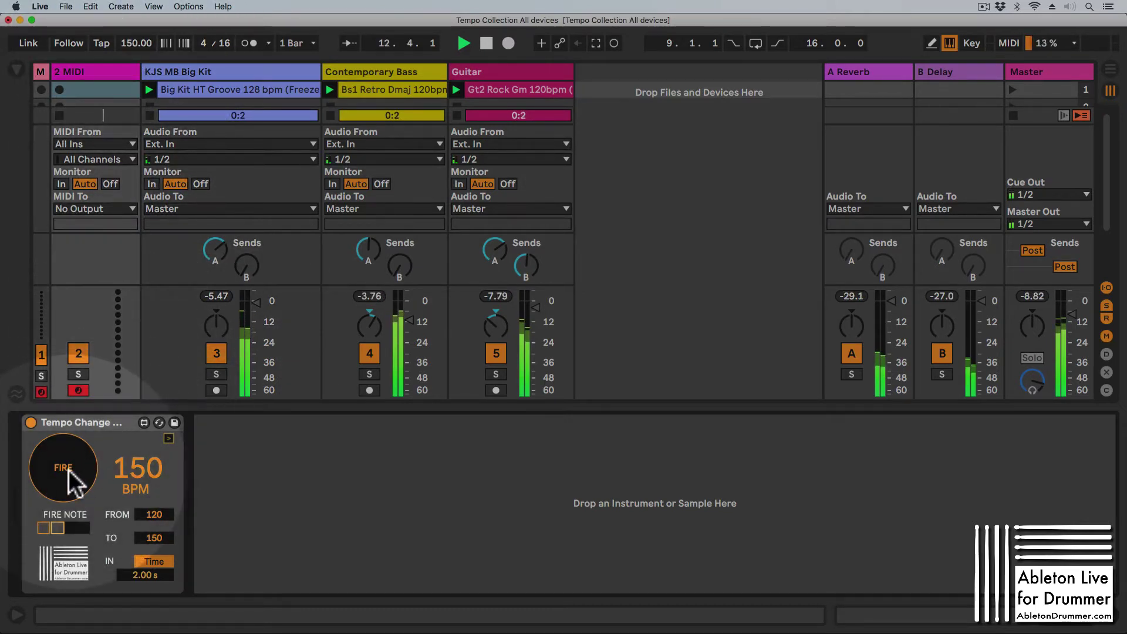
{"action": "left_click", "coordinate": [154, 515]}
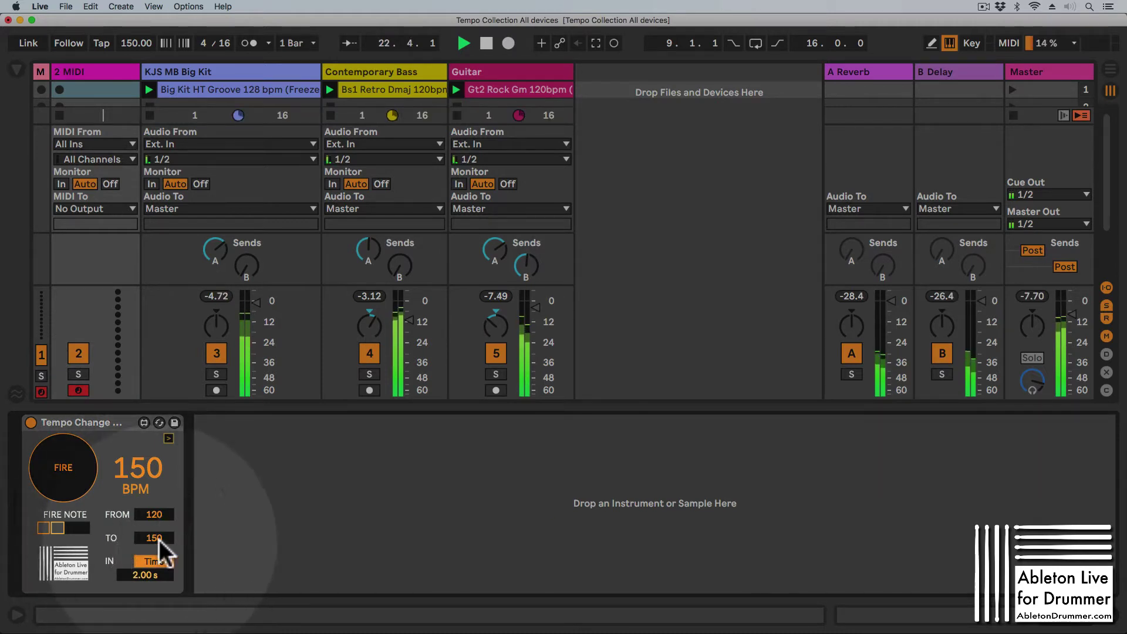
{"action": "left_click", "coordinate": [69, 470]}
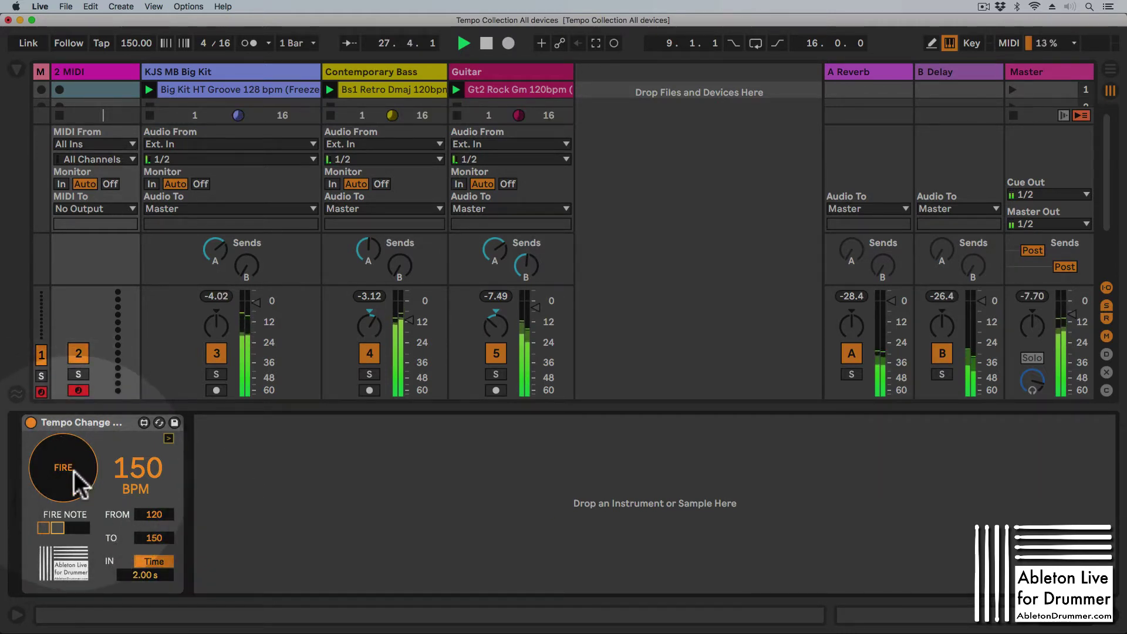
- Set the ramp time to 10 seconds and fire the 120→150 BPM ramp again
{"action": "left_click", "coordinate": [137, 494]}
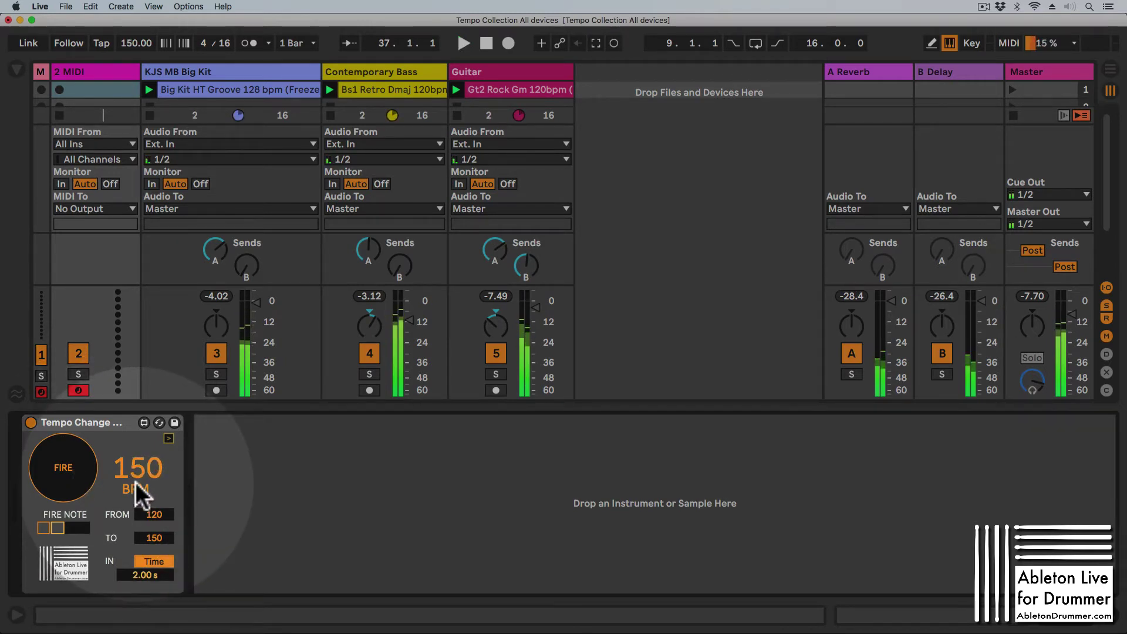
{"action": "left_click", "coordinate": [159, 539]}
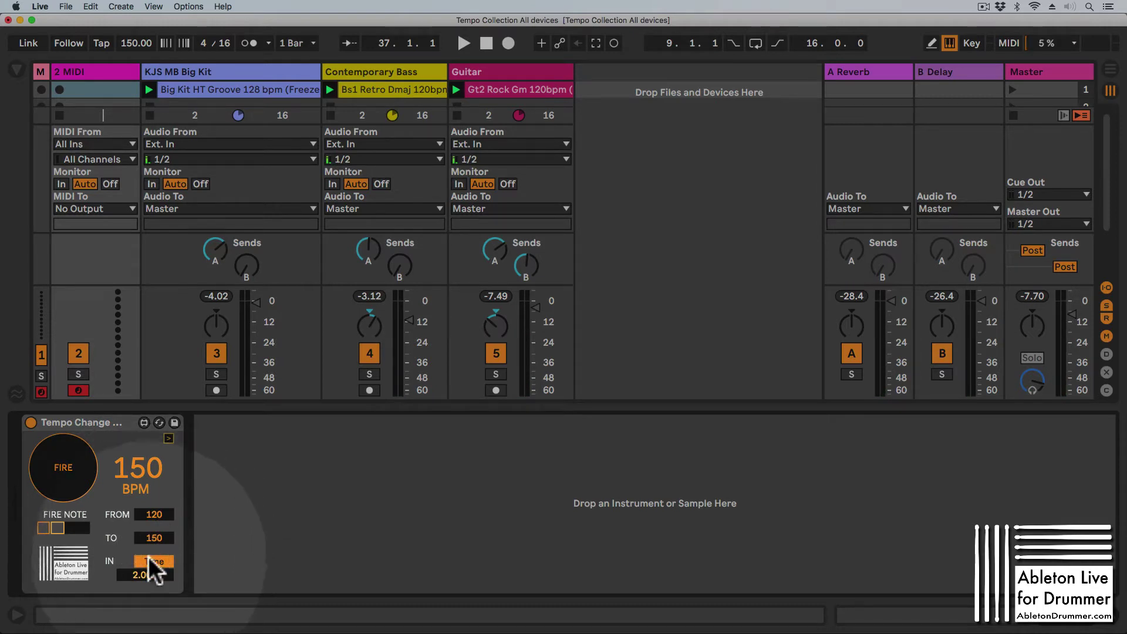
{"action": "left_click", "coordinate": [146, 574]}
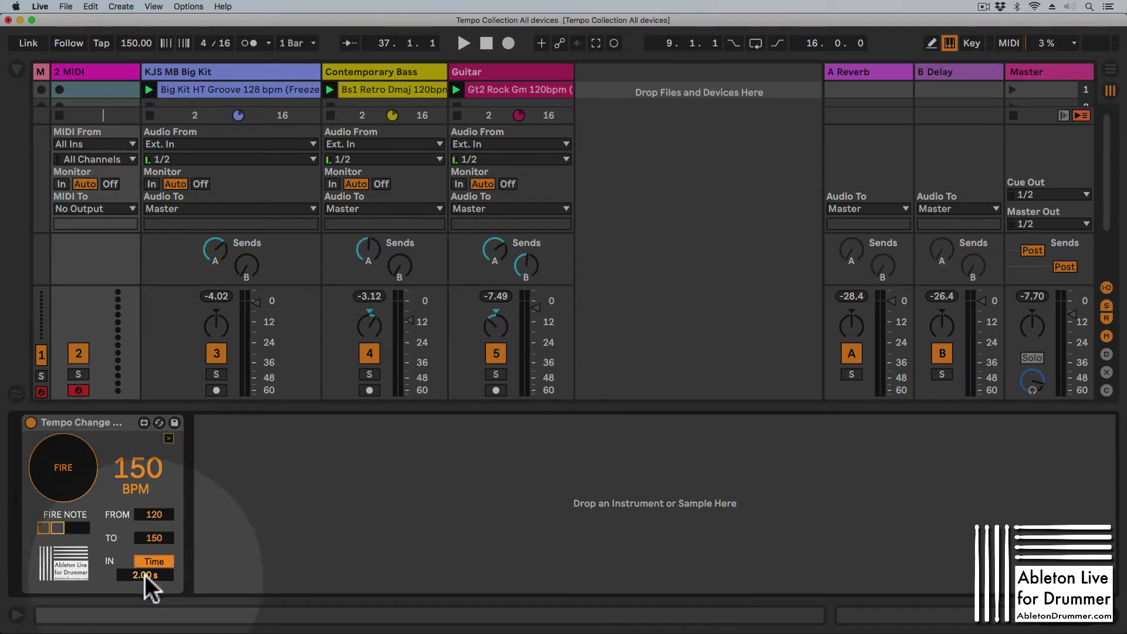
{"action": "left_click_drag", "start_coordinate": [146, 575], "coordinate": [145, 575]}
{"action": "type", "text": "10"}
{"action": "type", "text": "10000"}
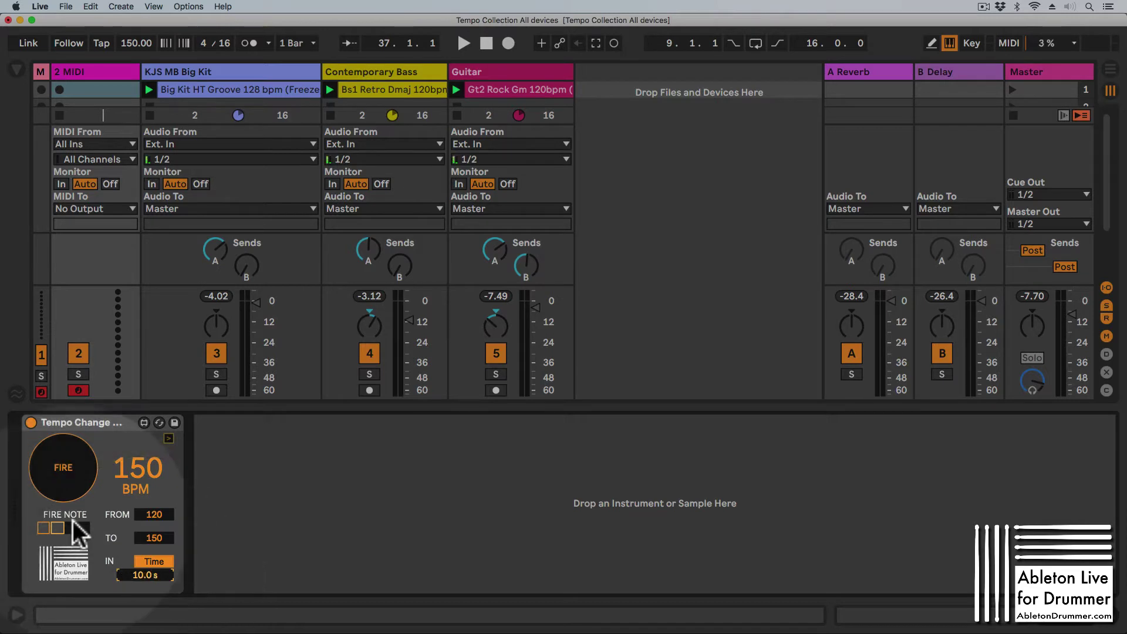
{"action": "left_click", "coordinate": [67, 474]}
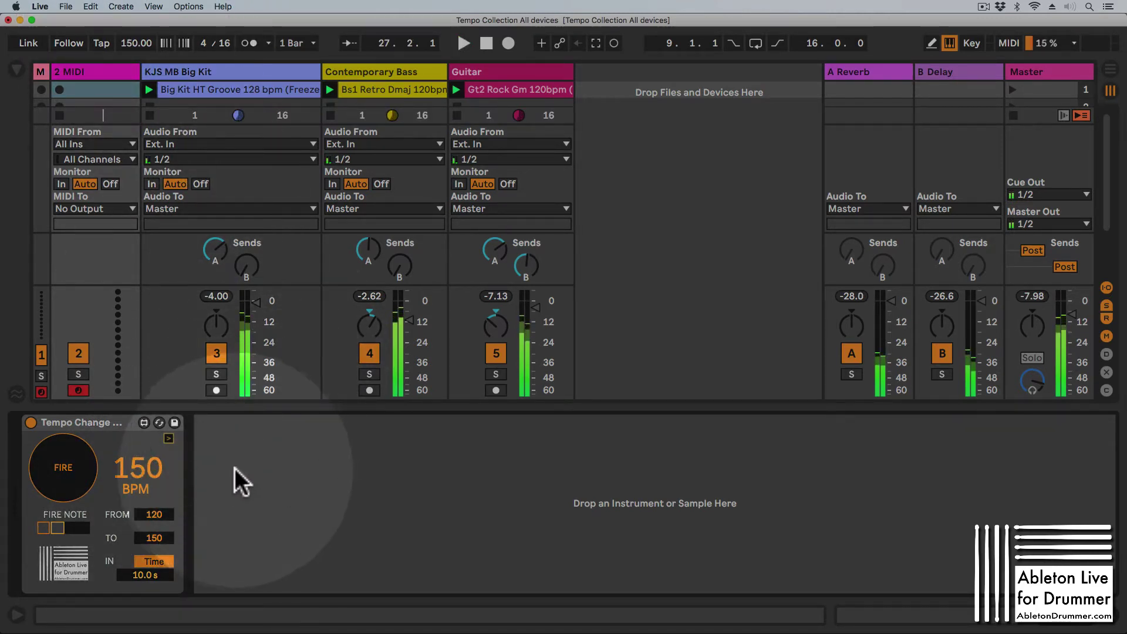
- Stop playback and measure the ramp in quarter notes instead of seconds
{"action": "key", "text": "space"}
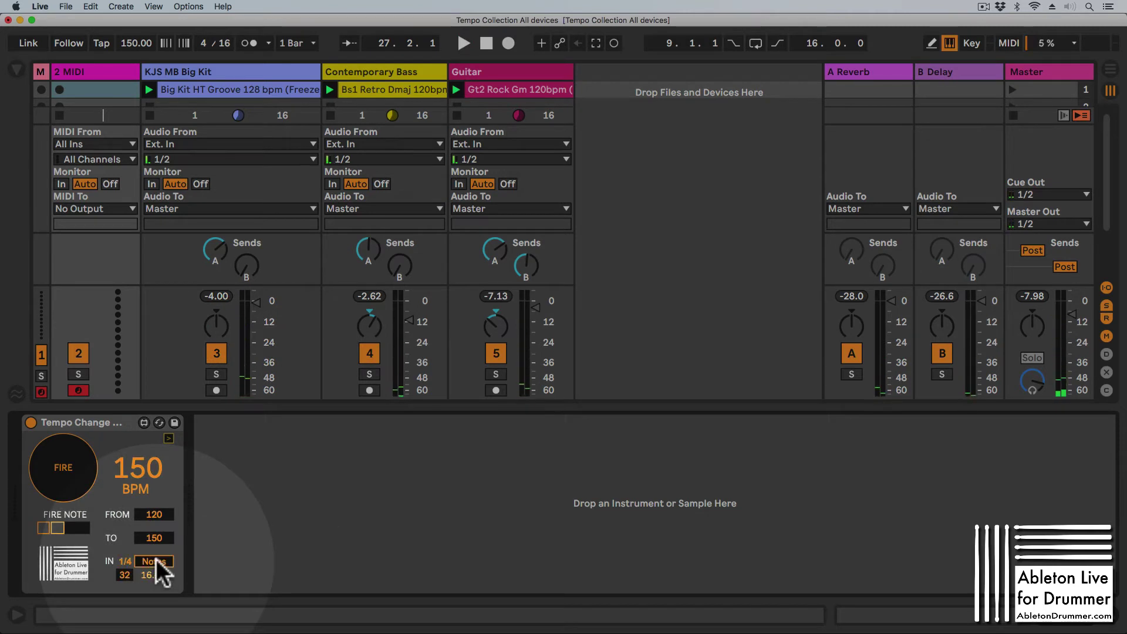
{"action": "left_click", "coordinate": [156, 560]}
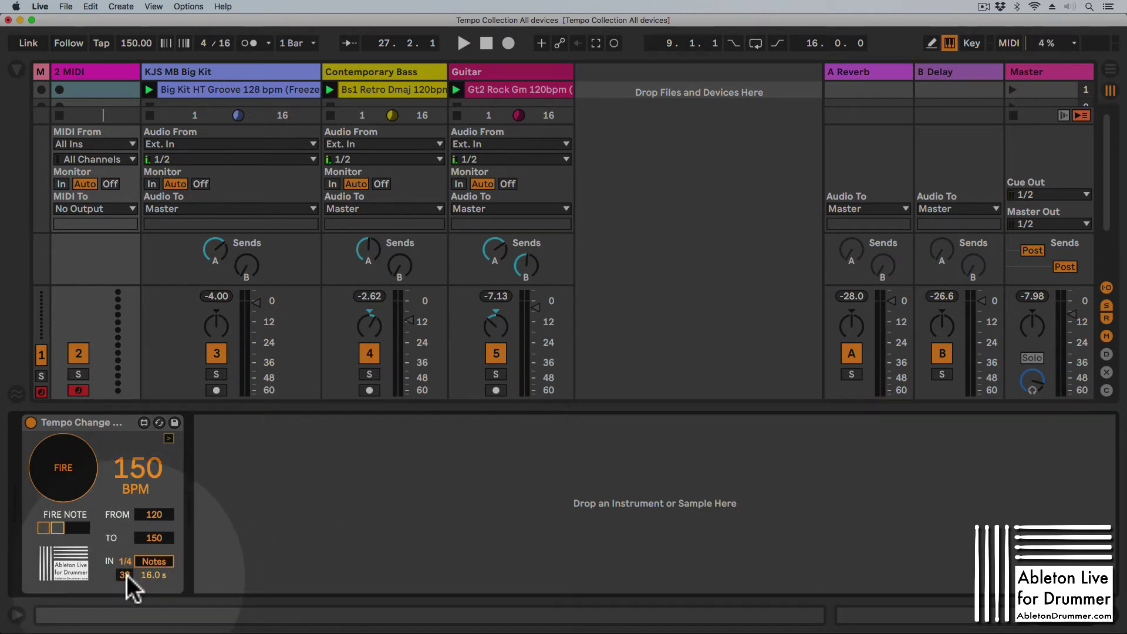
{"action": "mouse_move", "coordinate": [127, 576]}
{"action": "left_mouse_down"}
{"action": "mouse_move", "coordinate": [128, 589]}
{"action": "mouse_move", "coordinate": [128, 579]}
{"action": "left_mouse_up"}
- In the expanded panel, try USE FROM/TO target and start tempo, set 16 quarter notes, then collapse
{"action": "left_click", "coordinate": [168, 438]}
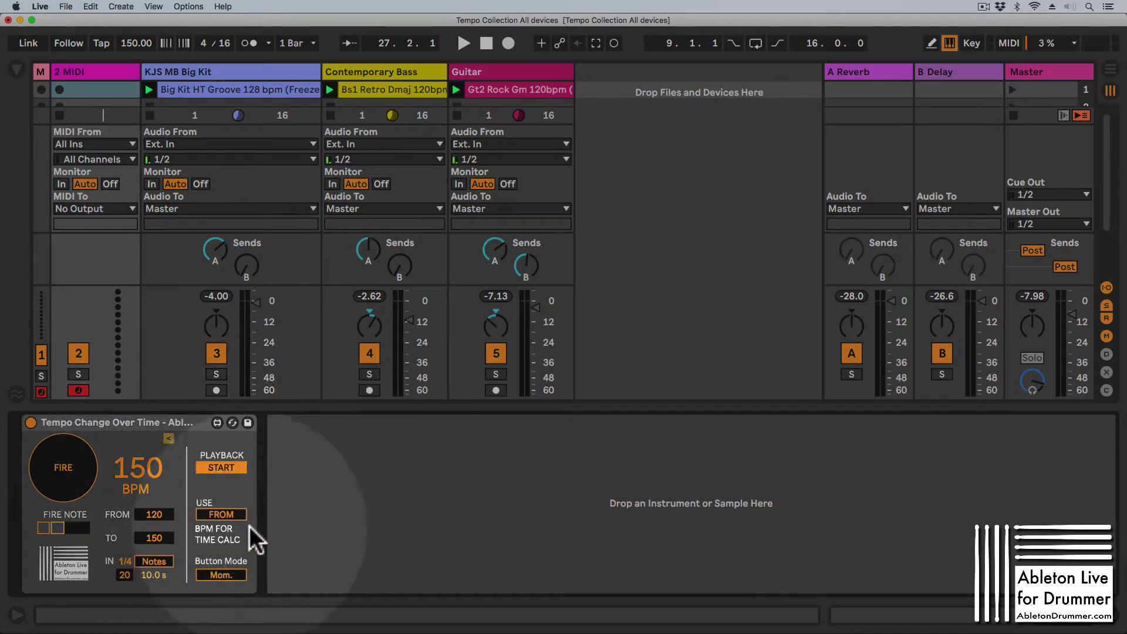
{"action": "left_click", "coordinate": [217, 513]}
{"action": "left_click", "coordinate": [218, 512]}
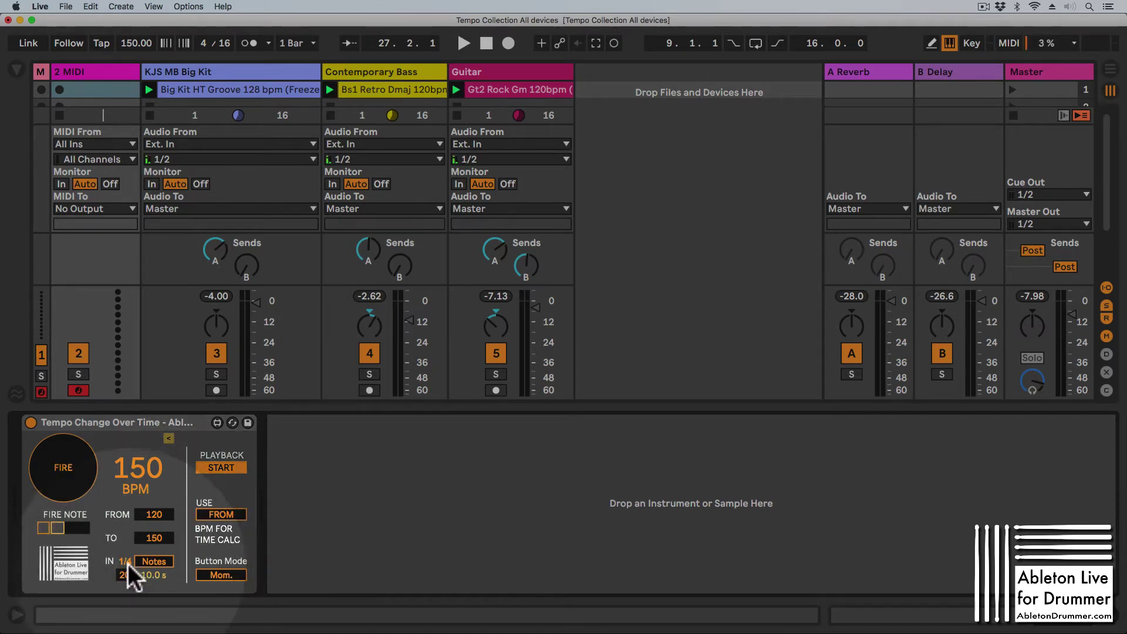
{"action": "left_click", "coordinate": [212, 515]}
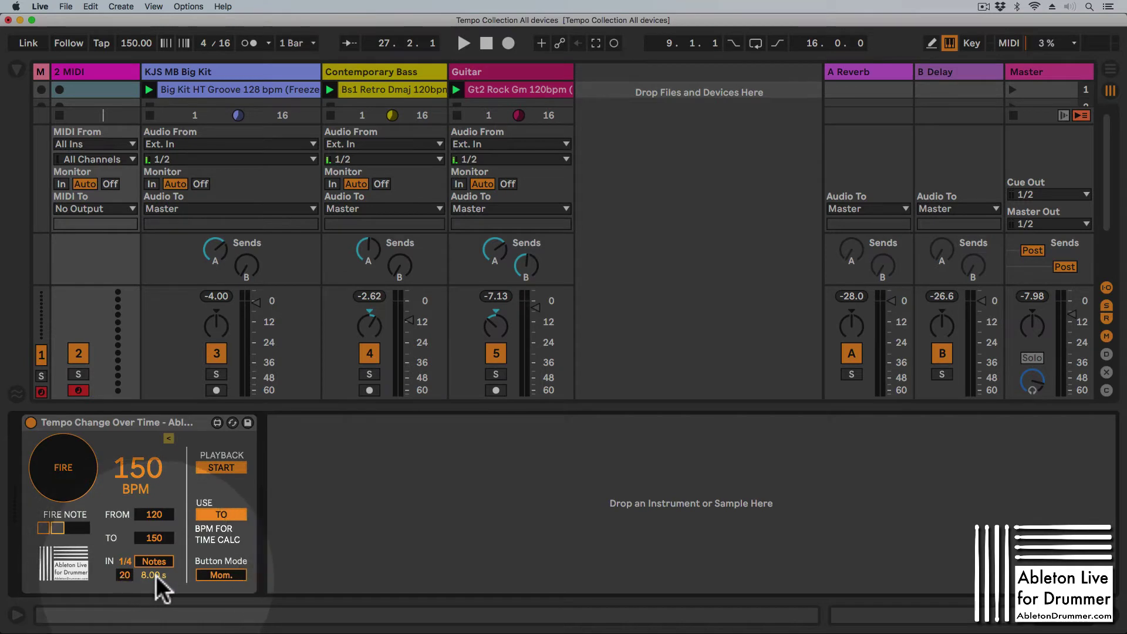
{"action": "left_click", "coordinate": [218, 515]}
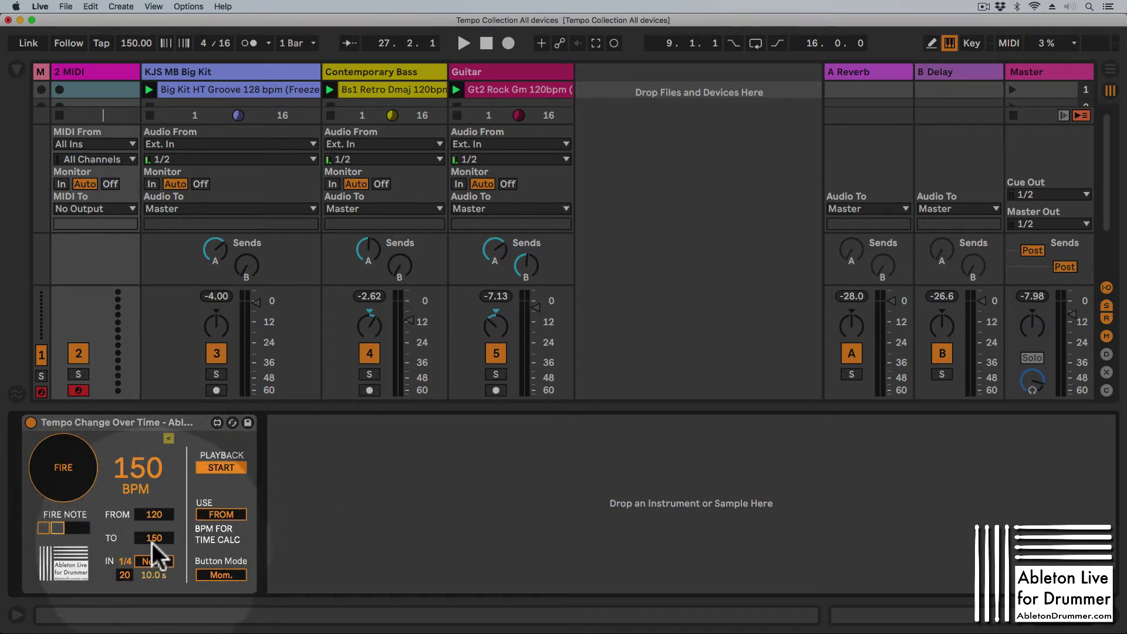
{"action": "left_click_drag", "start_coordinate": [126, 575], "coordinate": [125, 577]}
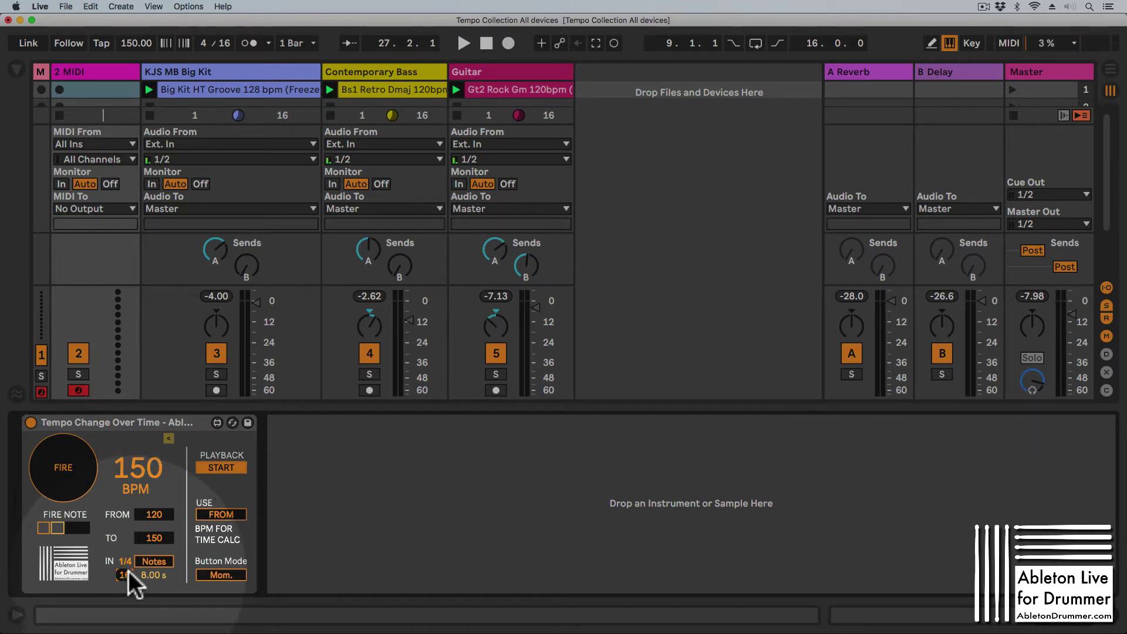
{"action": "left_click", "coordinate": [169, 437]}
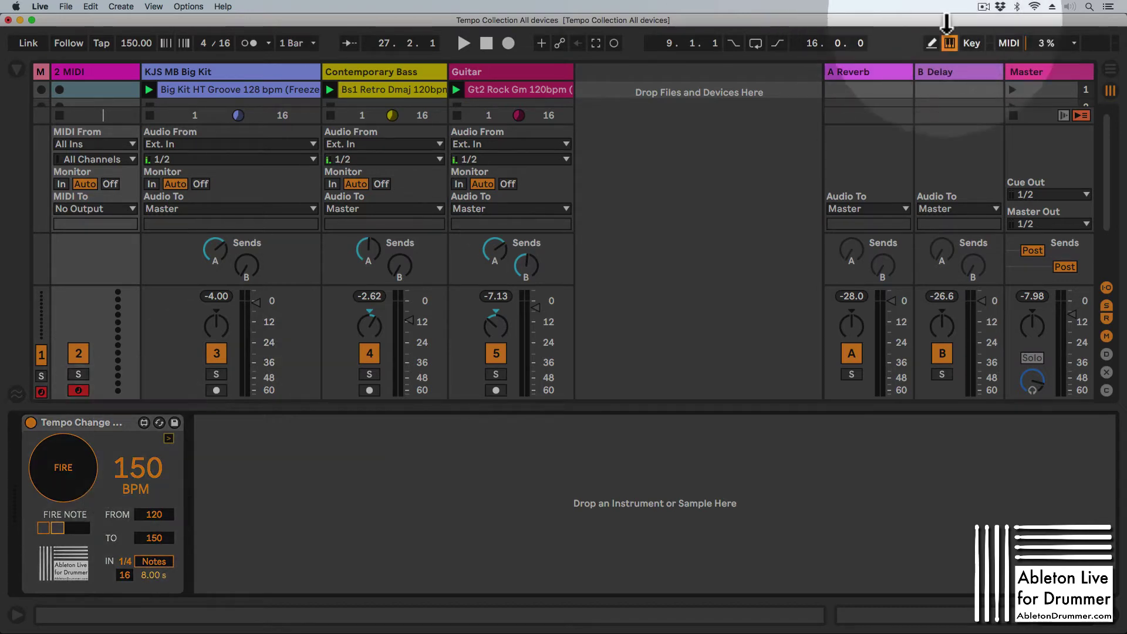
- In MIDI Map mode, assign the FIRE trigger to pad note 16/C-2
{"action": "left_click", "coordinate": [1008, 44]}
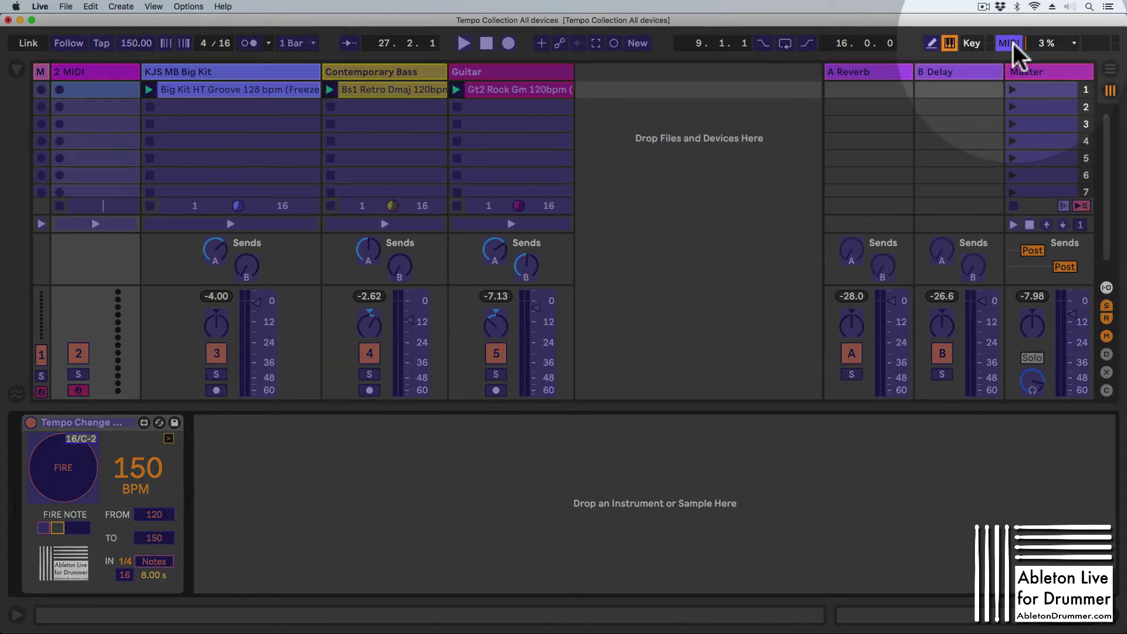
{"action": "key", "text": "super+alt+i"}
{"action": "key", "text": "super+alt+i"}
{"action": "key", "text": "super+alt+i"}
{"action": "left_click", "coordinate": [1014, 43]}
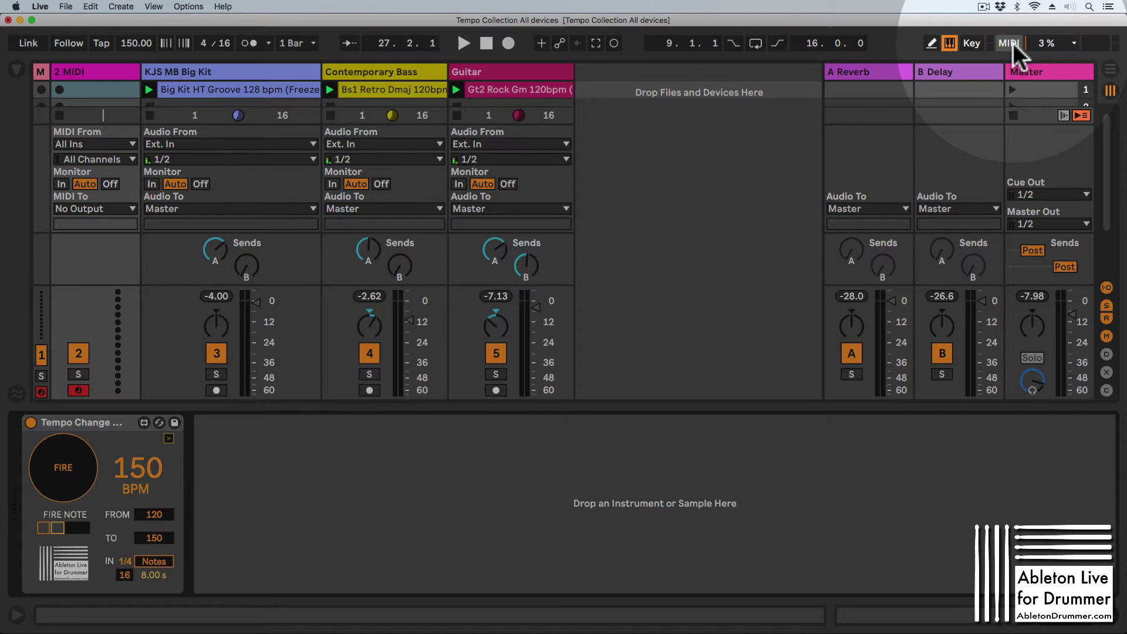
{"action": "left_click", "coordinate": [1014, 43]}
{"action": "left_click", "coordinate": [1014, 44]}
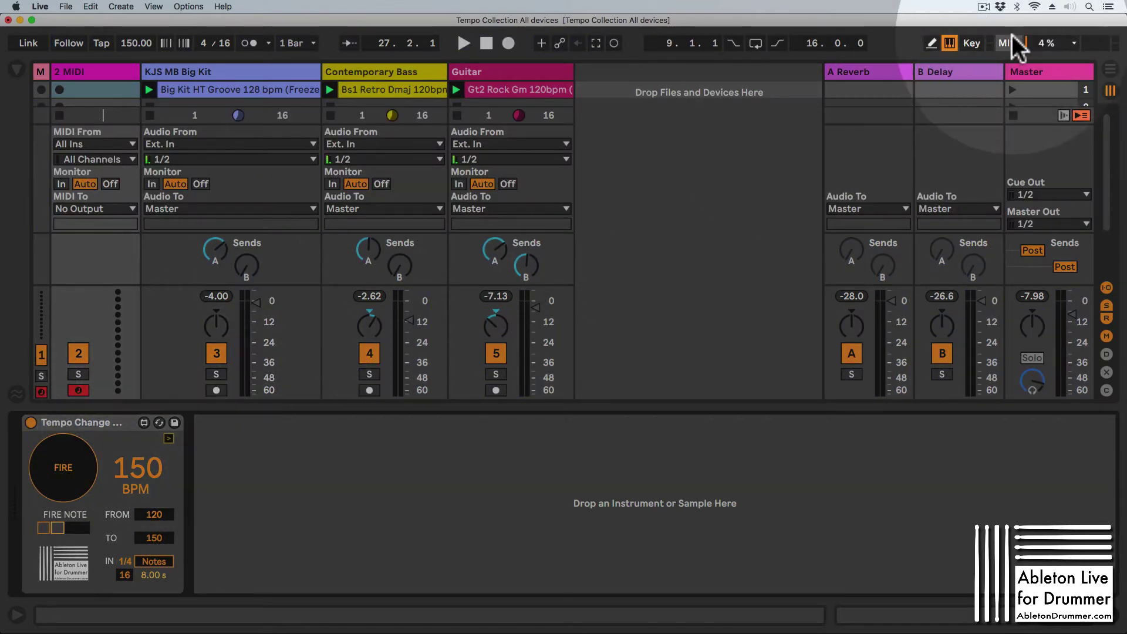
{"action": "key", "text": "super+alt+i"}
{"action": "left_click", "coordinate": [1011, 43]}
{"action": "left_click", "coordinate": [71, 462]}
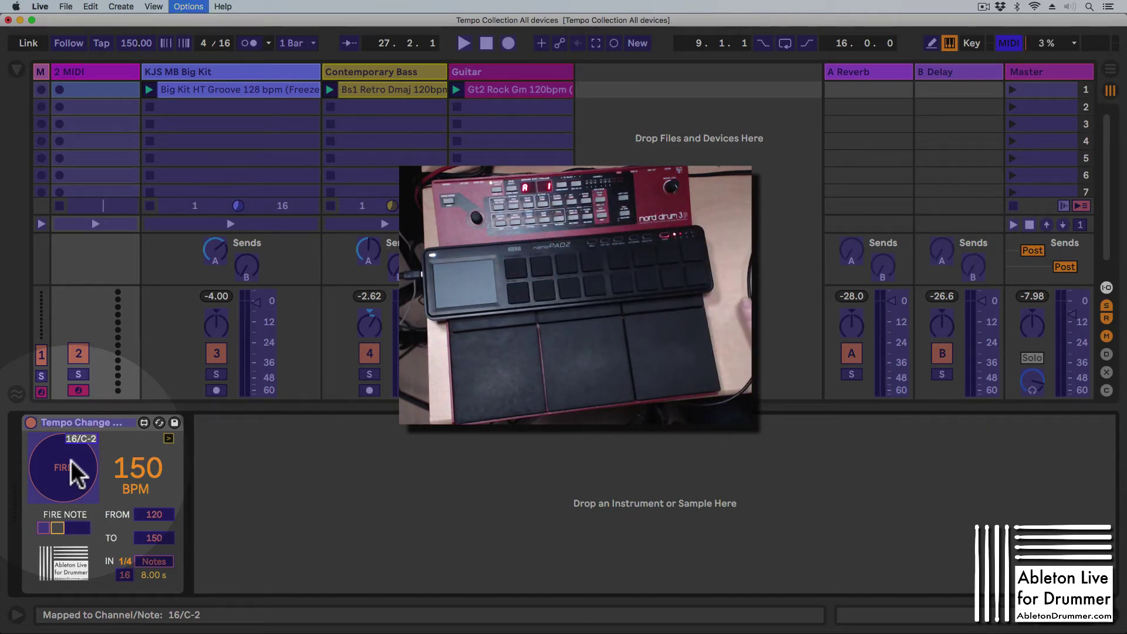
- Leave MIDI Map mode and fire the 120→150 BPM ramp from the pad
{"action": "key", "text": "super+m"}
{"action": "key", "text": "super+alt+i"}
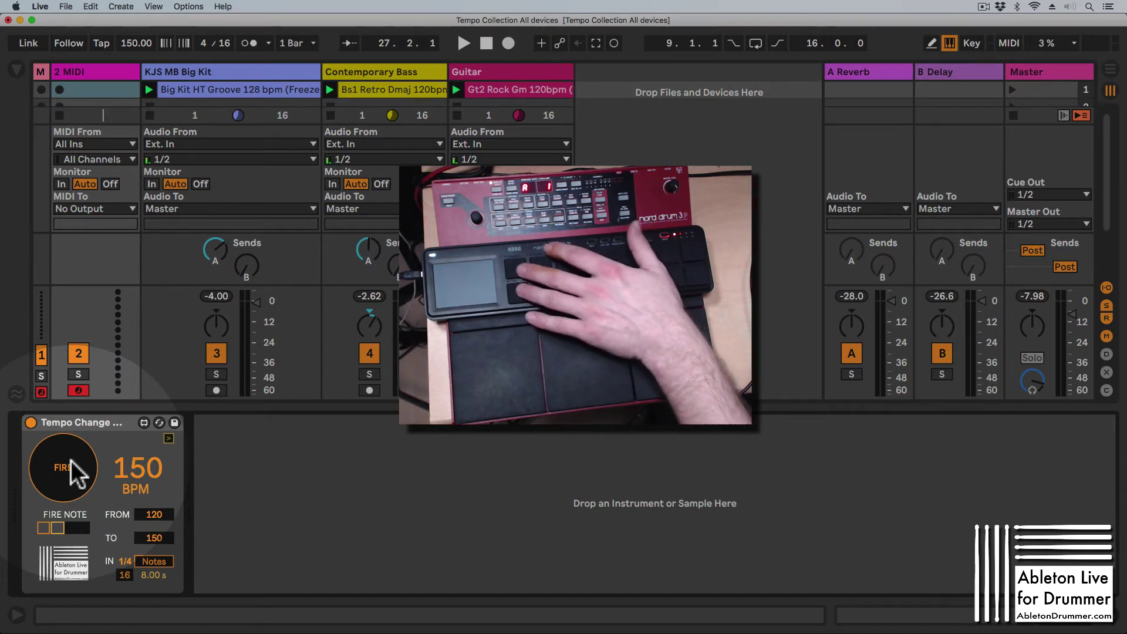
{"action": "left_click", "coordinate": [70, 461]}
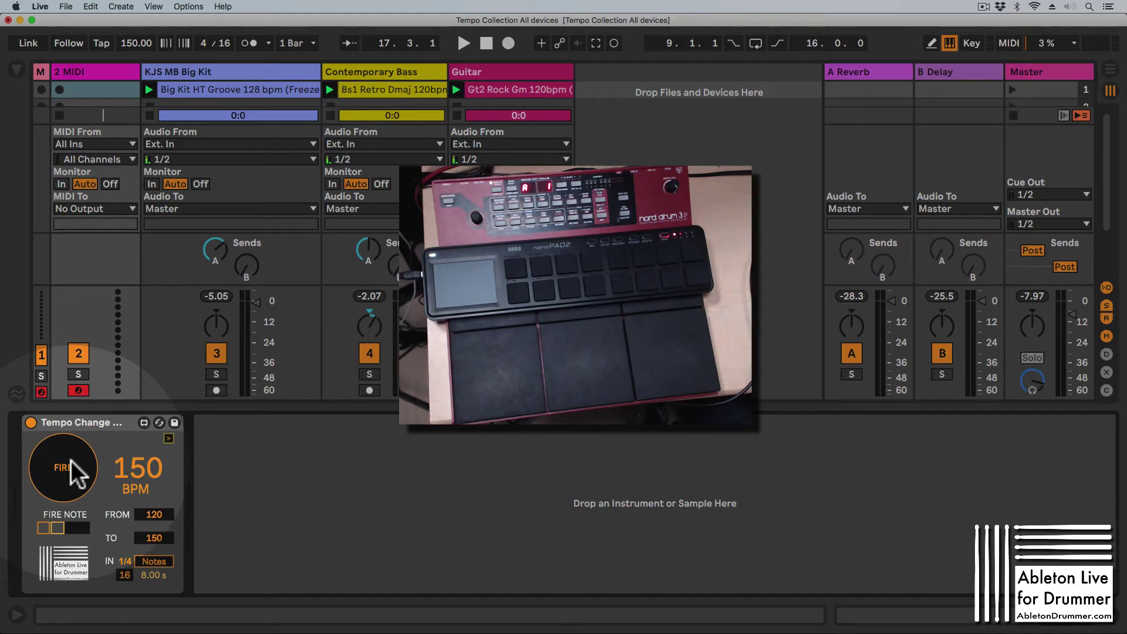
- Remap the FIRE trigger to pad note 10/A3 in MIDI Map mode
{"action": "key", "text": "super+m"}
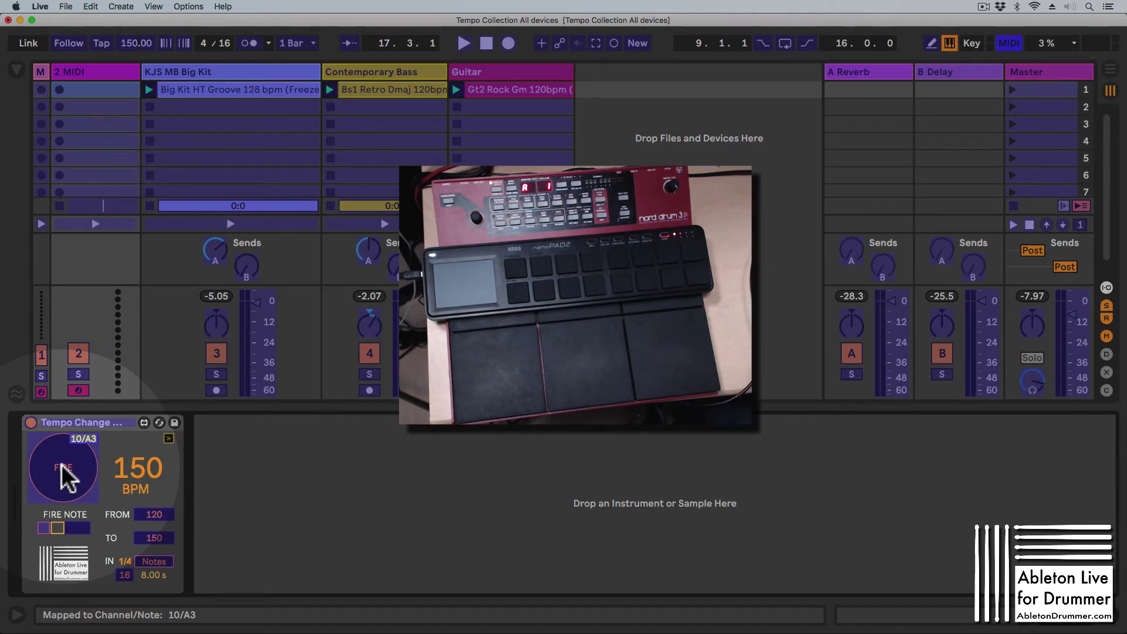
{"action": "key", "text": "super+alt+i"}
{"action": "key", "text": "super+m"}
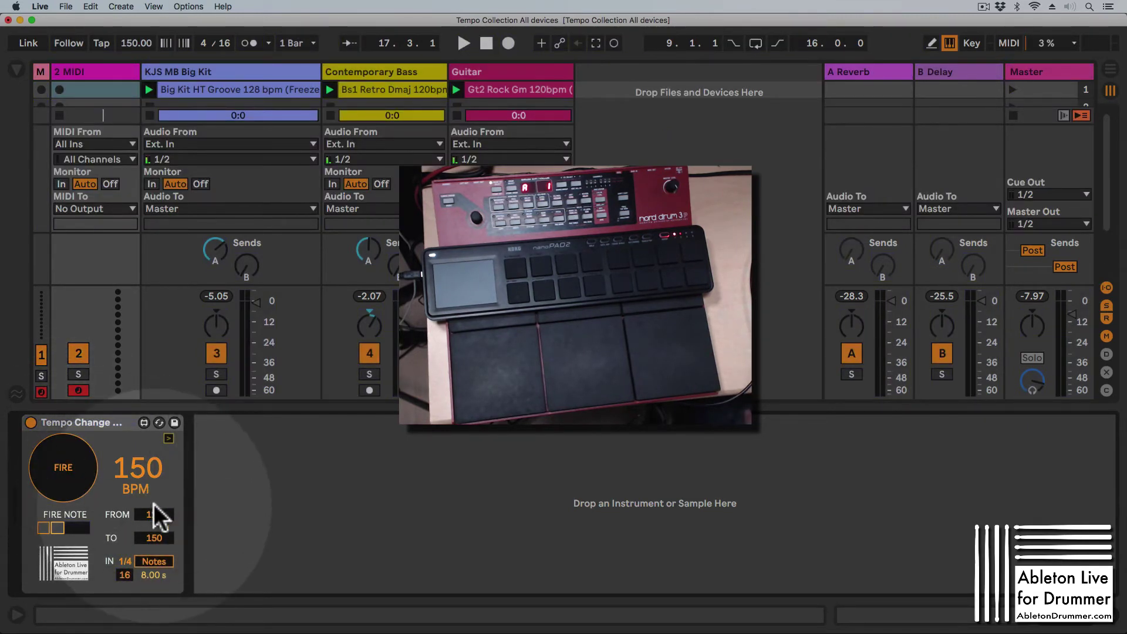
- Expand the device and set Button Mode to Mom (momentary)
{"action": "left_click", "coordinate": [170, 437]}
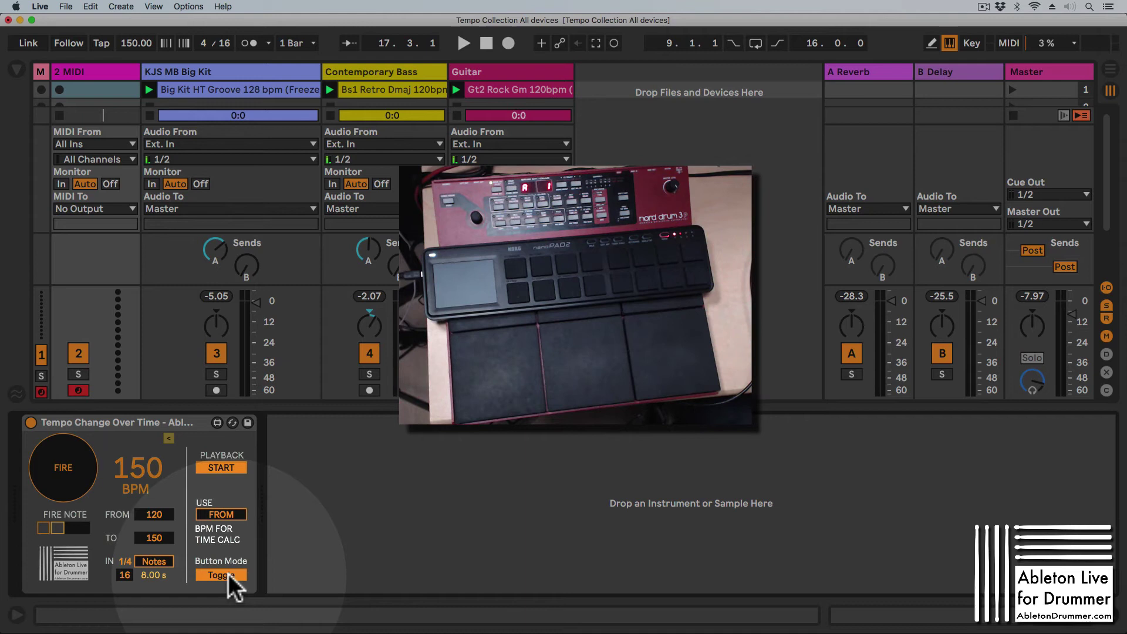
{"action": "key", "text": "space"}
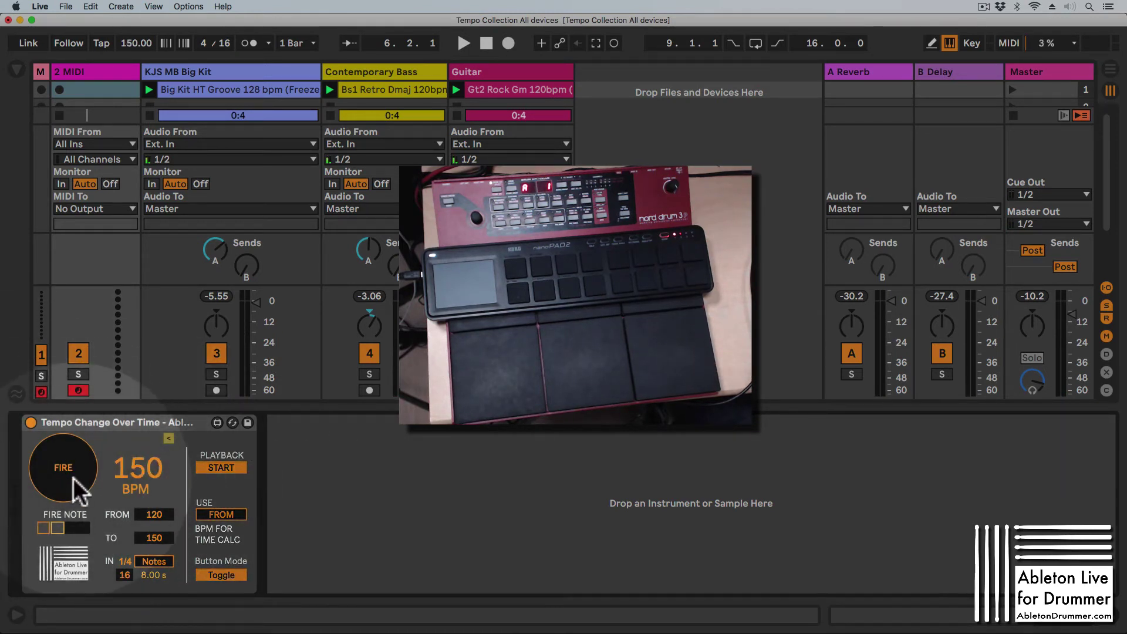
{"action": "left_click", "coordinate": [227, 574]}
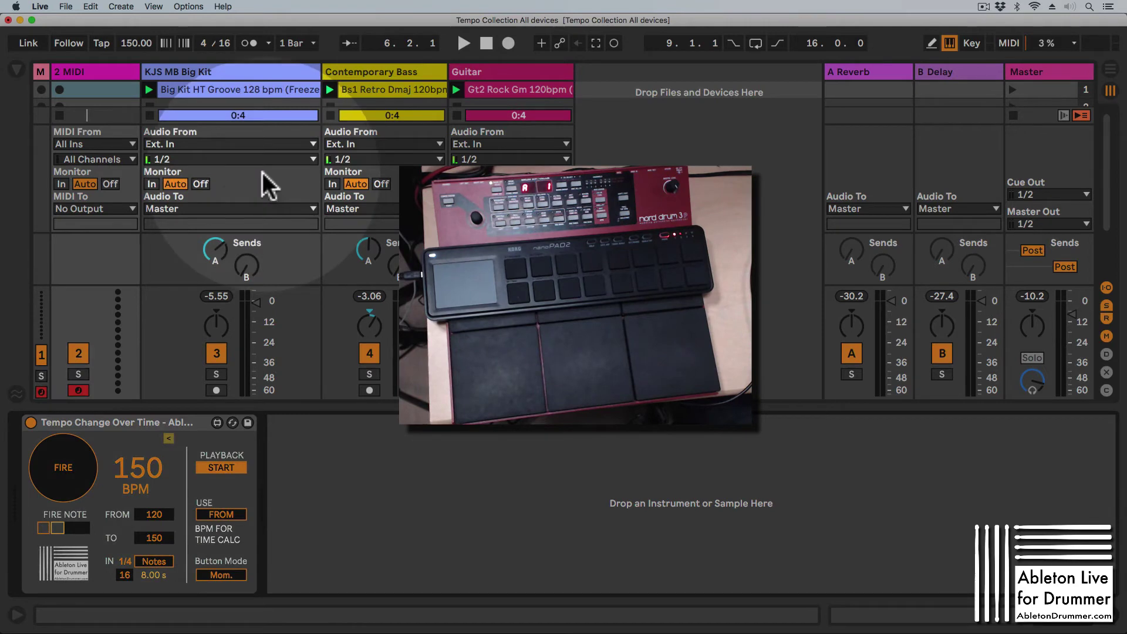
- Create a MIDI clip on 2 MIDI and draw a FireOff-to-FireOn pulse in its envelope
{"action": "double_click", "coordinate": [105, 88]}
{"action": "key", "text": "super+alt+i"}
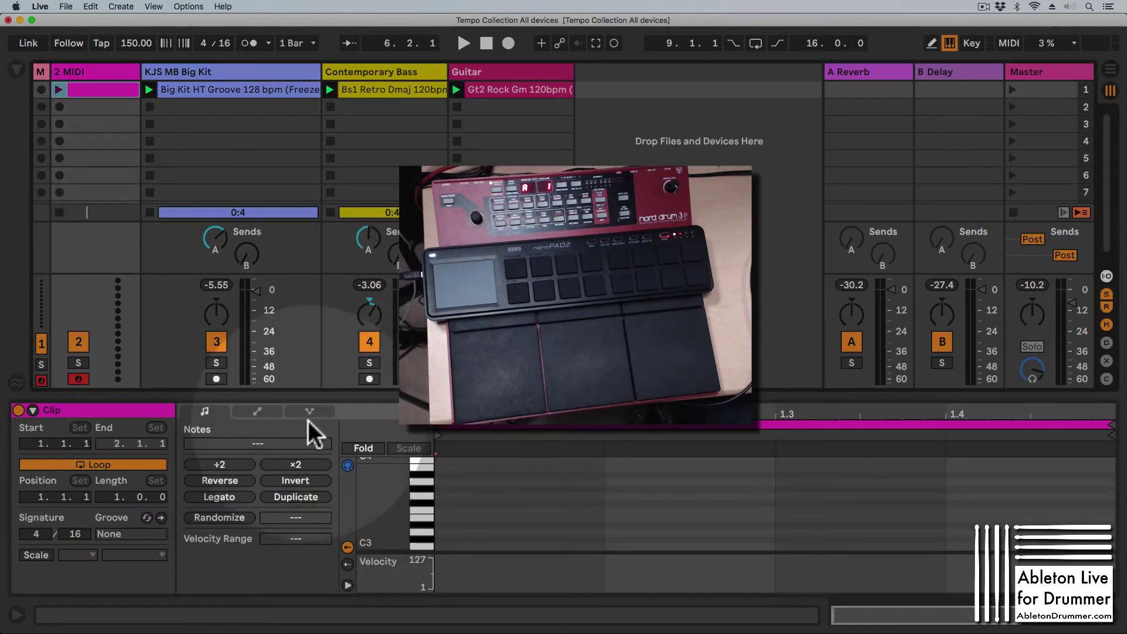
{"action": "left_click", "coordinate": [311, 412]}
{"action": "left_click", "coordinate": [260, 411]}
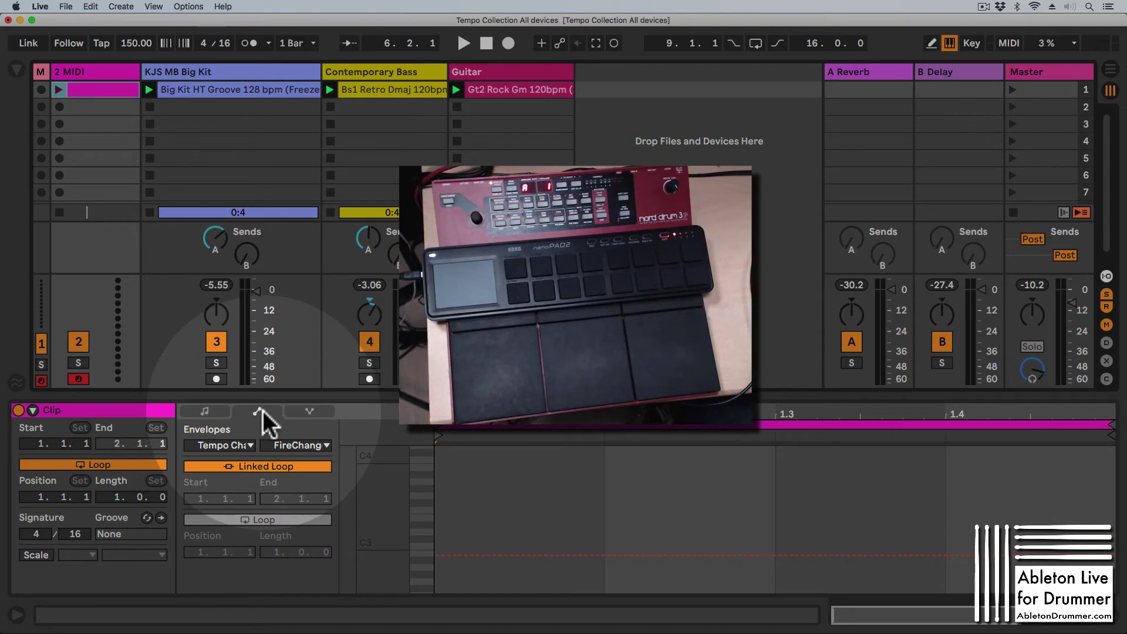
{"action": "left_click", "coordinate": [486, 556]}
{"action": "left_click_drag", "start_coordinate": [487, 556], "coordinate": [604, 556]}
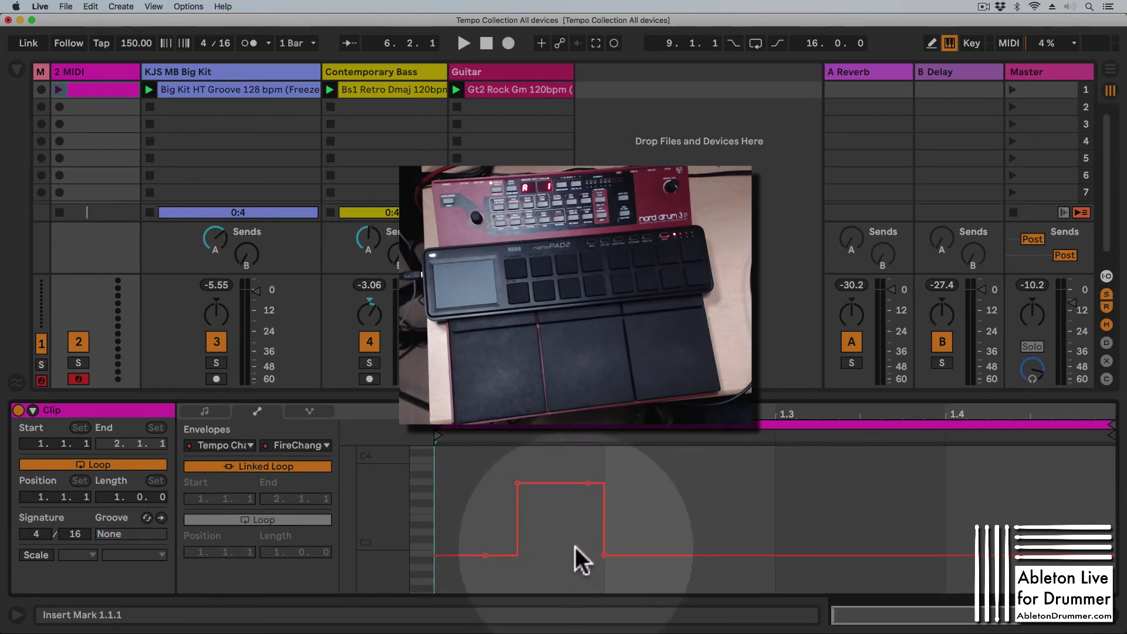
- Return to the Tempo Change device on 2 MIDI and change its Button Mode setting
{"action": "left_click", "coordinate": [98, 73]}
{"action": "key", "text": "ctrl+alt+i"}
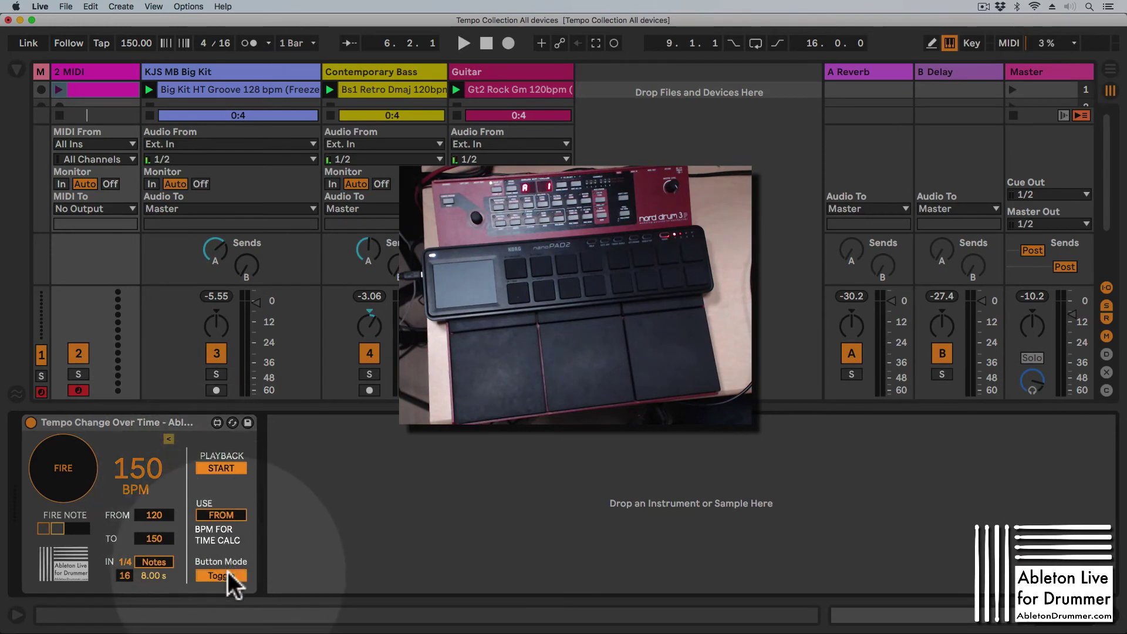
{"action": "left_click", "coordinate": [228, 572]}
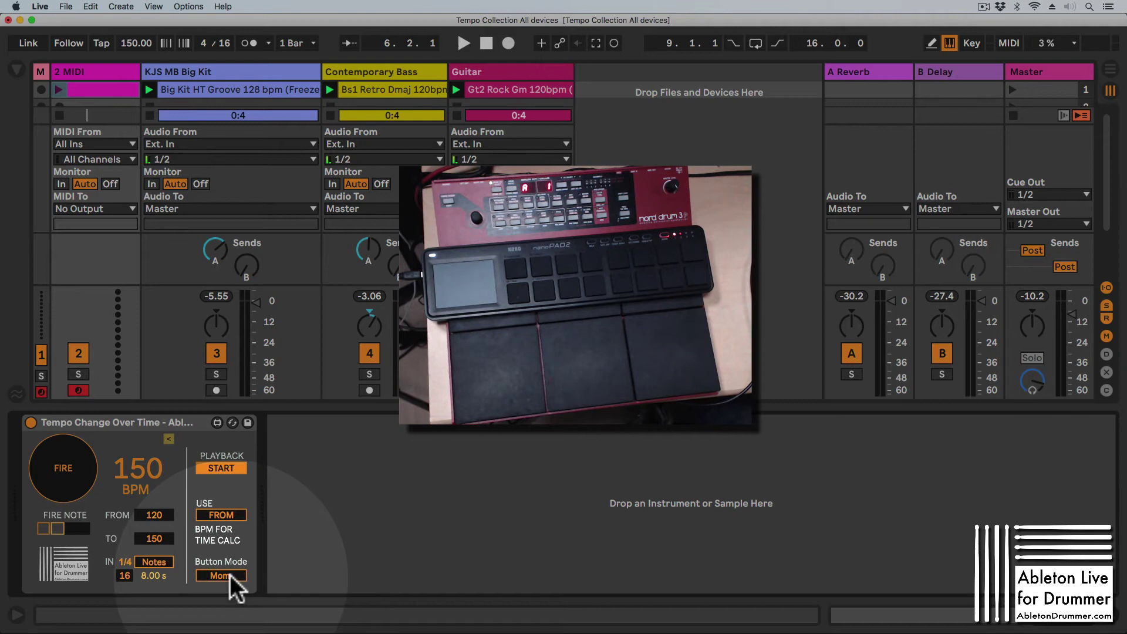
- Enable the first FIRE NOTE box so note C-2 fires the tempo ramp
{"action": "left_click", "coordinate": [42, 528]}
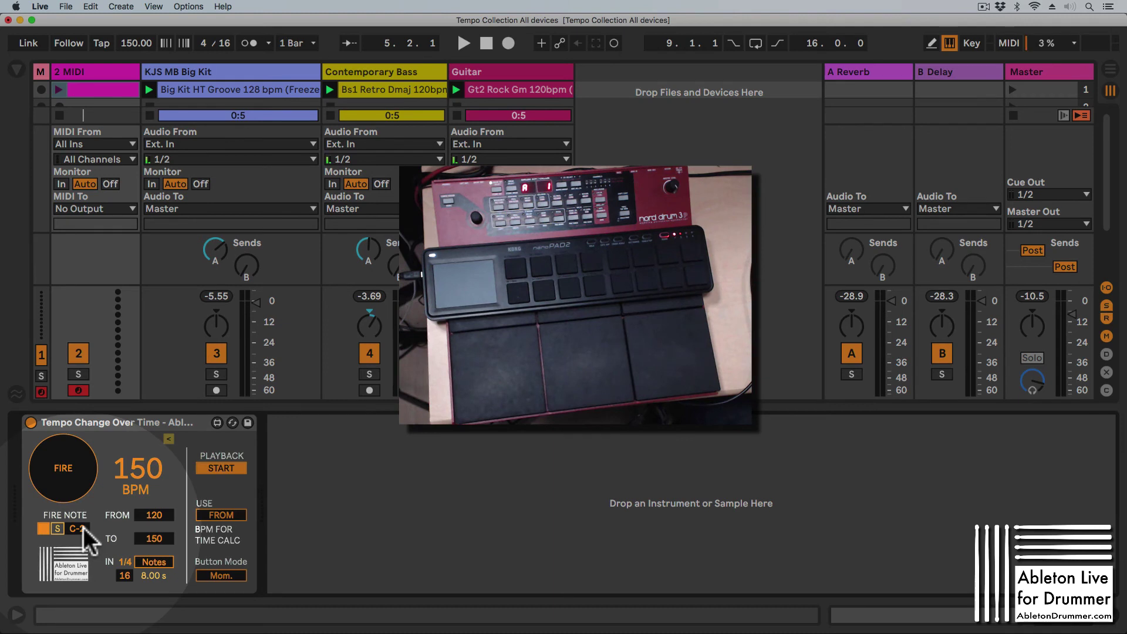
- Fire the ramp and turn PLAYBACK START on so firing starts playback at 120 BPM
{"action": "left_click", "coordinate": [229, 468]}
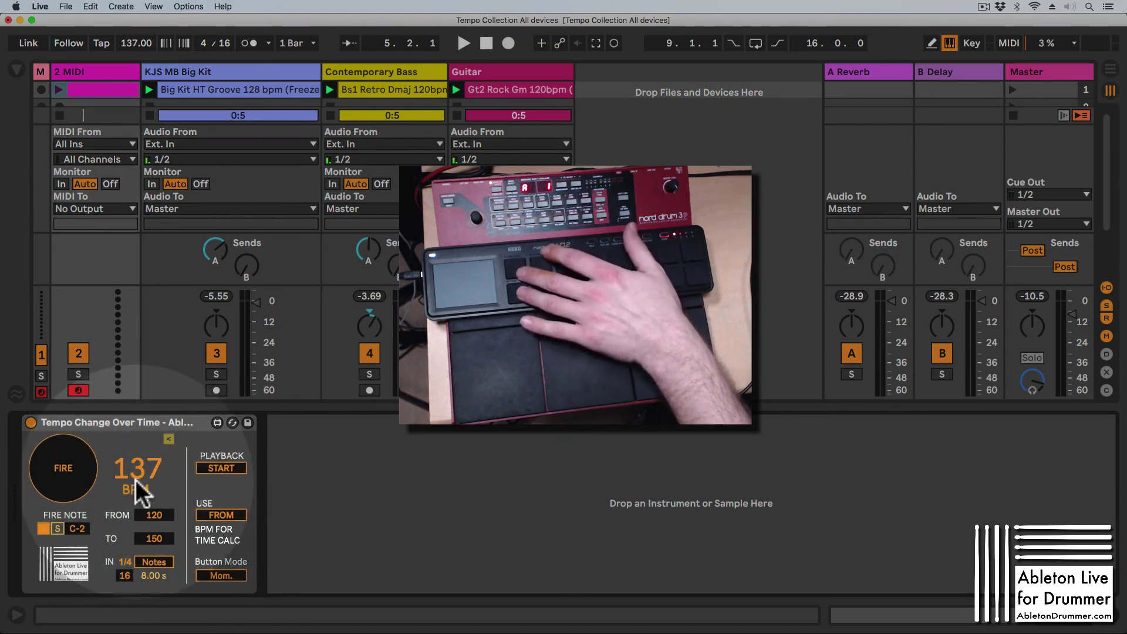
{"action": "left_click", "coordinate": [212, 465]}
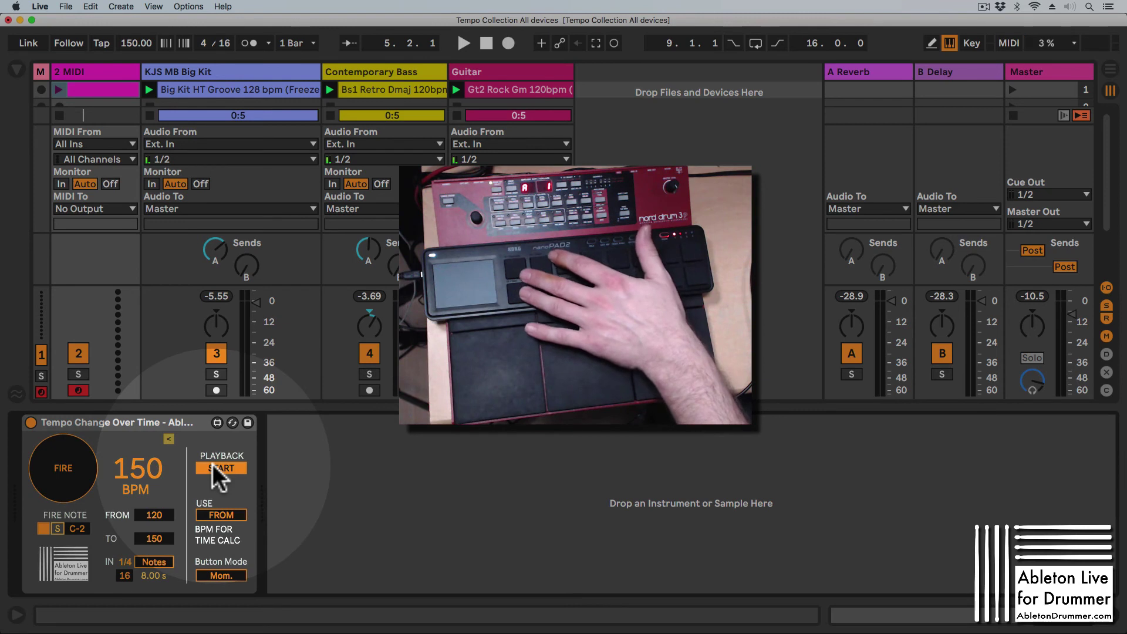
{"action": "left_click", "coordinate": [223, 467]}
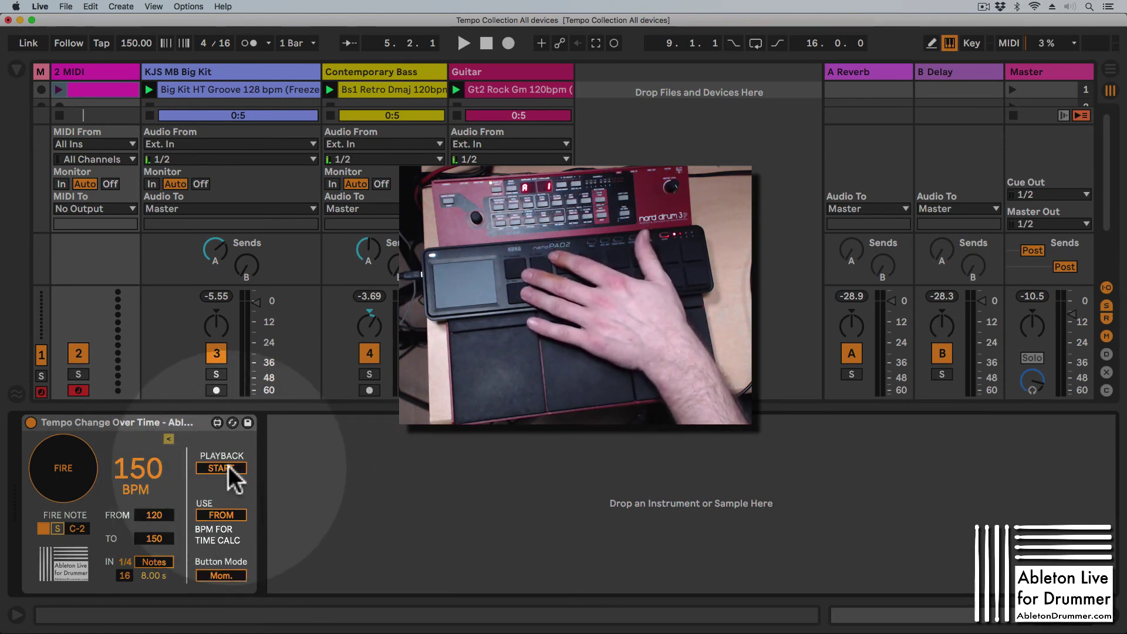
{"action": "left_click", "coordinate": [228, 466]}
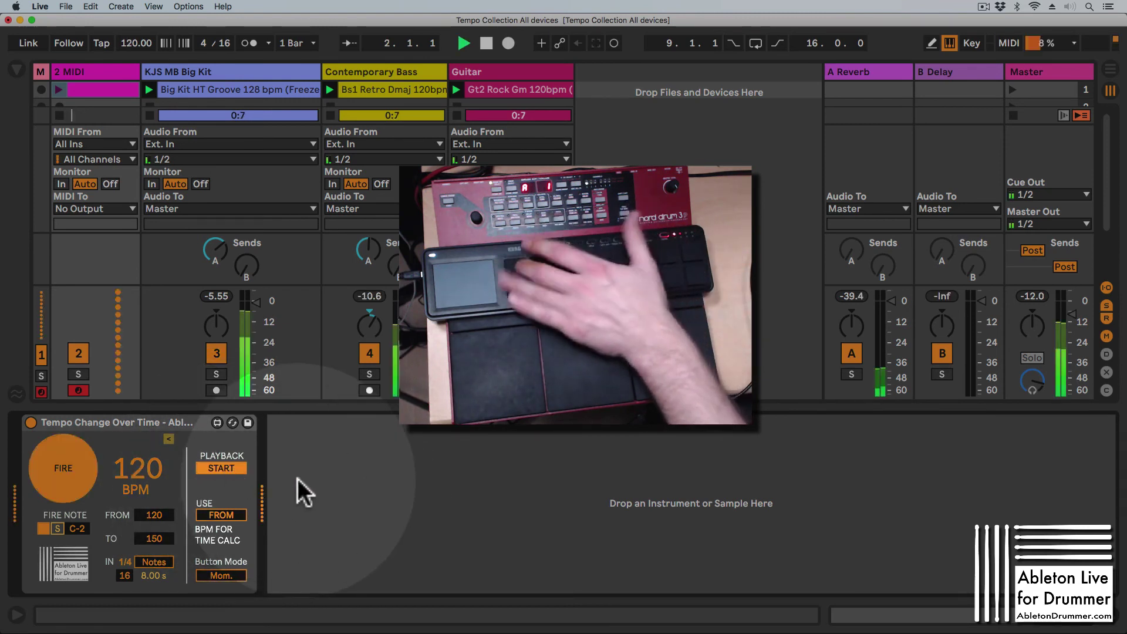